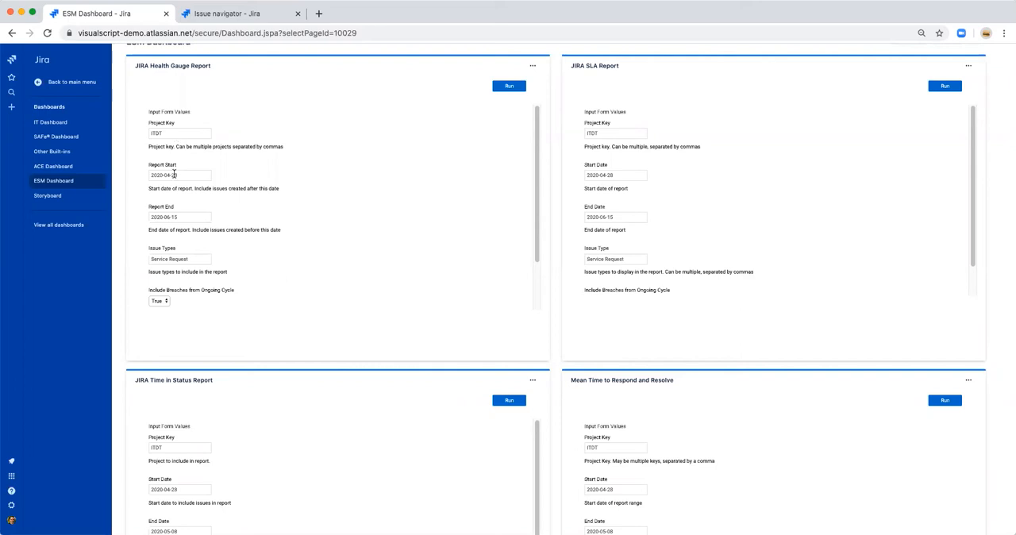
# Step: Review the JIRA Health Gauge Report's input parameters down to the sample size and run the report with its preset values
pyautogui.scroll(-1, 177, 211)
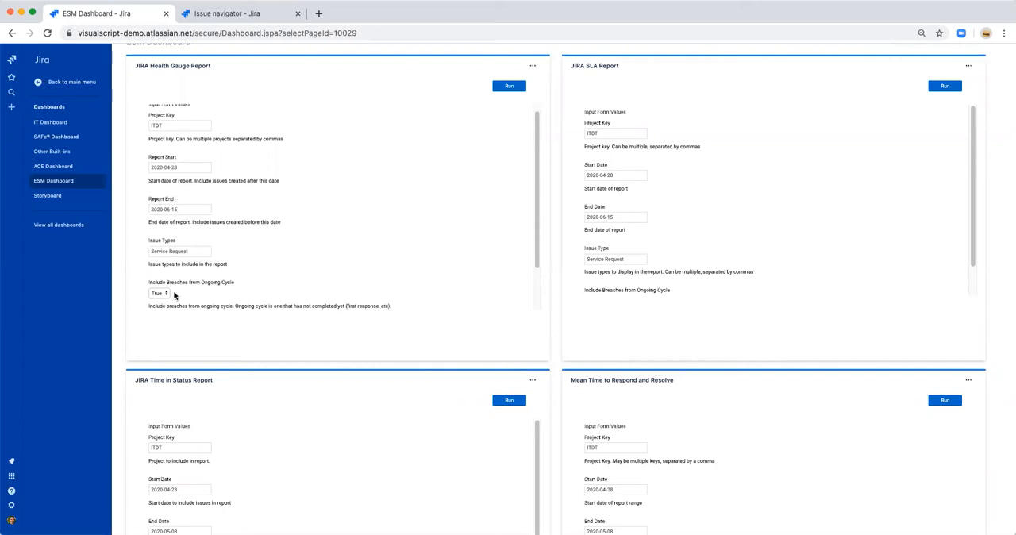
pyautogui.scroll(-1, 230, 300)
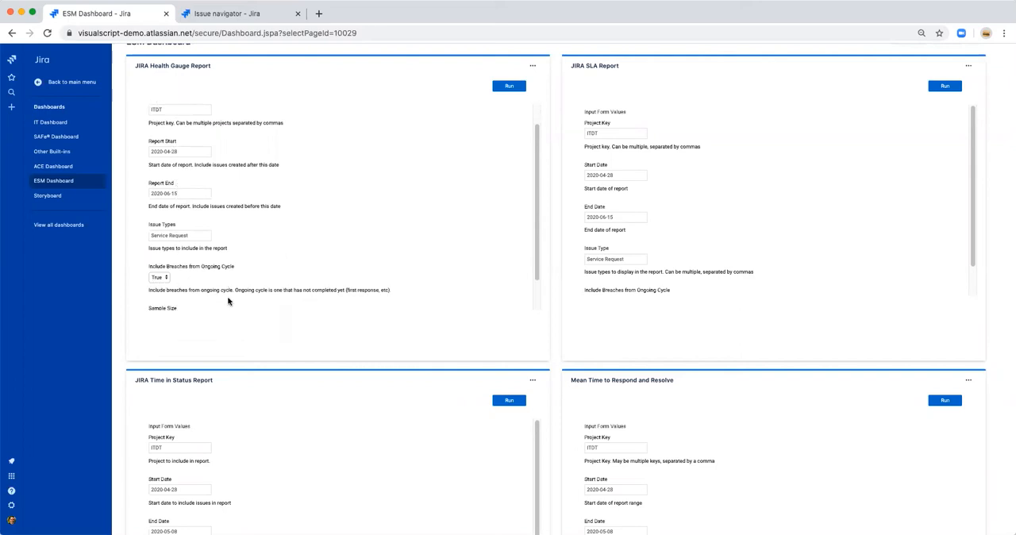
pyautogui.scroll(-2, 217, 305)
pyautogui.moveTo(236, 296); pyautogui.dragTo(289, 299)
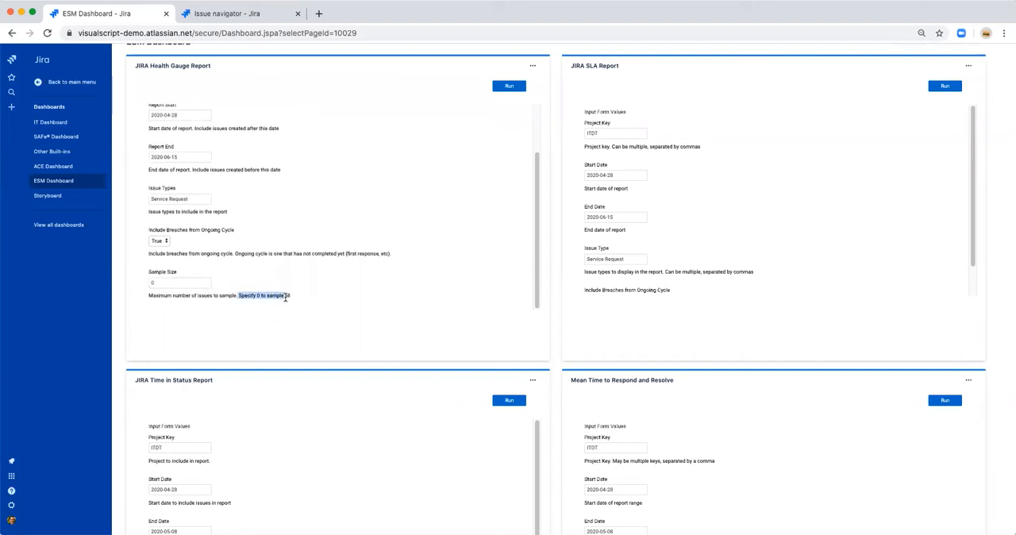
pyautogui.click(509, 87)
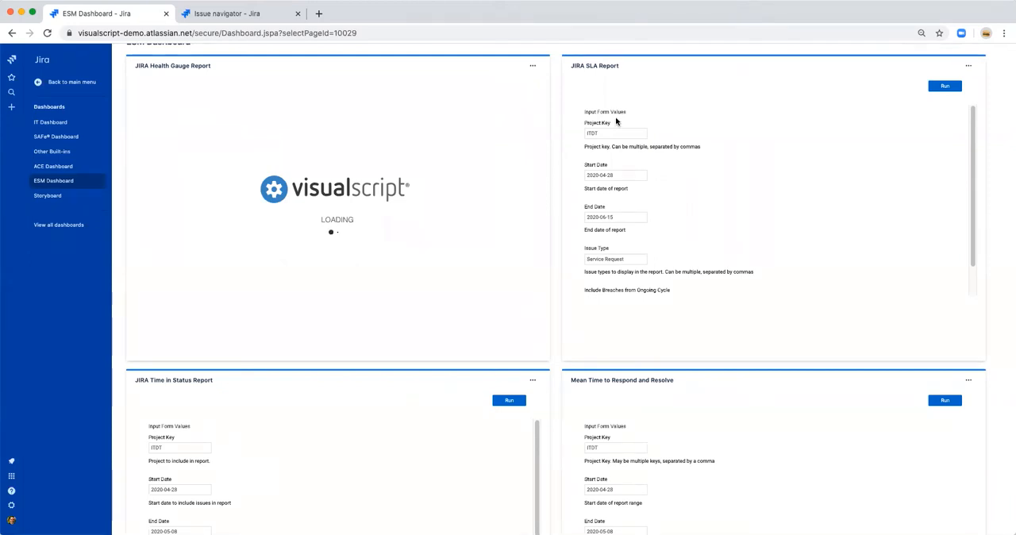
# Step: Check the JIRA SLA Report's parameters, including the ongoing cycle breaches option, and run the report with its preset values
pyautogui.scroll(-2, 607, 199)
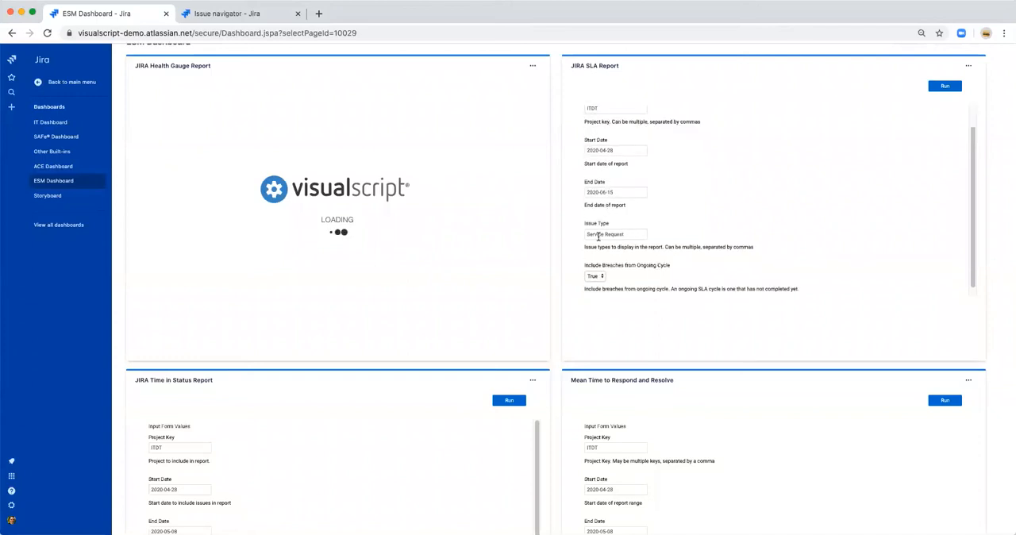
pyautogui.moveTo(585, 265); pyautogui.dragTo(668, 265)
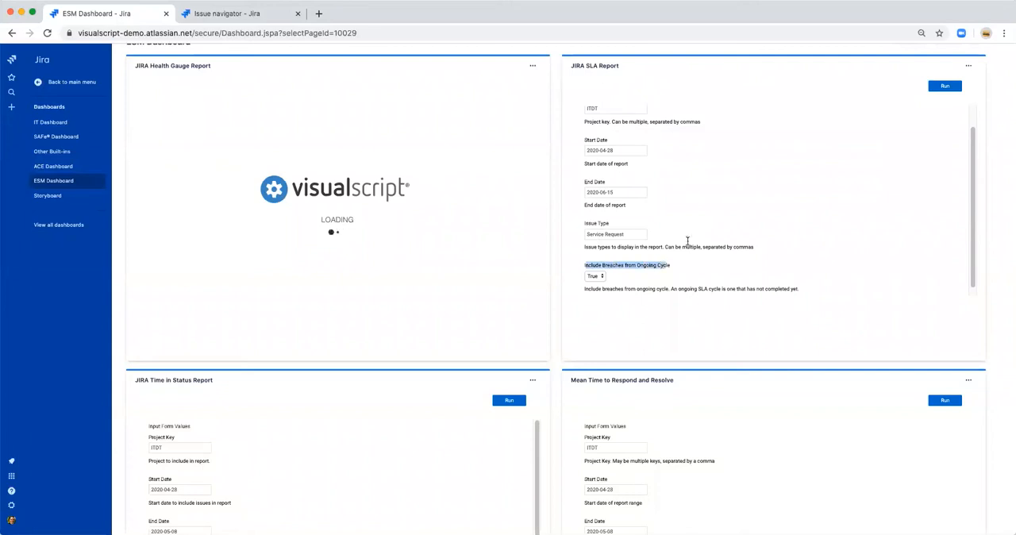
pyautogui.click(944, 86)
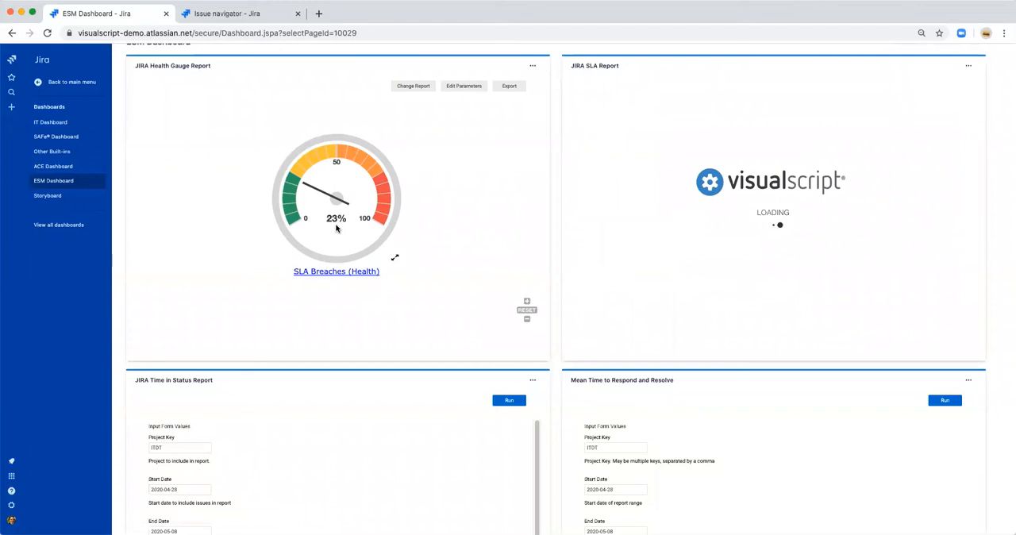
# Step: Expand the overall SLA Breaches gauge into separate gauges per SLA category and enlarge them for reading
pyautogui.click(397, 259)
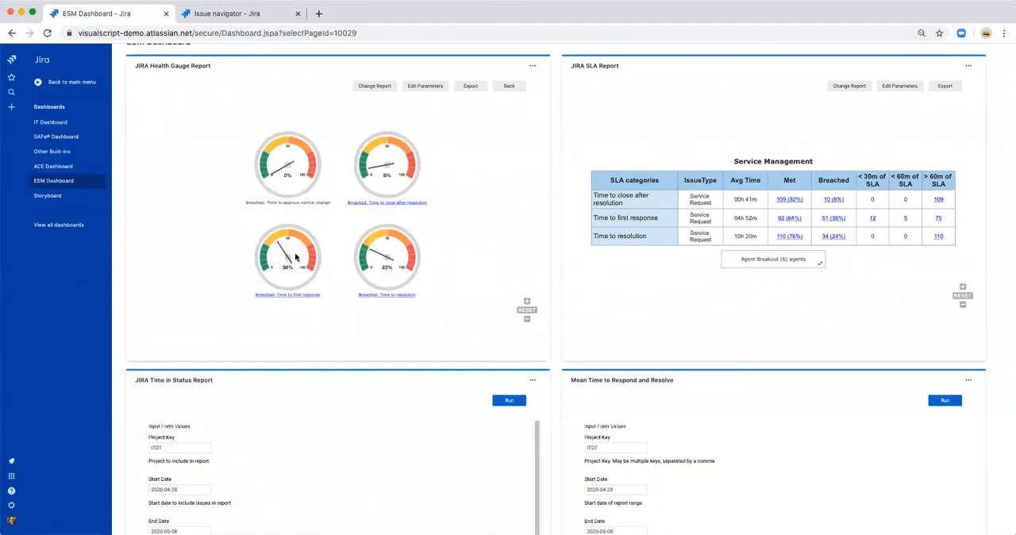
pyautogui.scroll(4, 298, 258)
pyautogui.moveTo(417, 331); pyautogui.dragTo(365, 320)
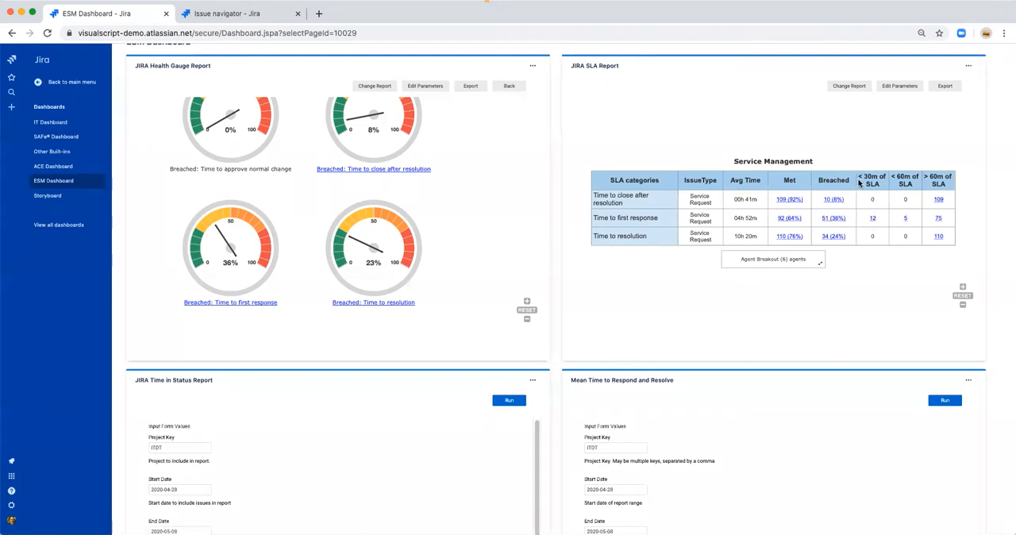
# Step: Open the agent breakout of the JIRA SLA Report, examine the per-agent SLA tables, and return to the Service Management summary
pyautogui.click(819, 264)
pyautogui.scroll(3, 796, 237)
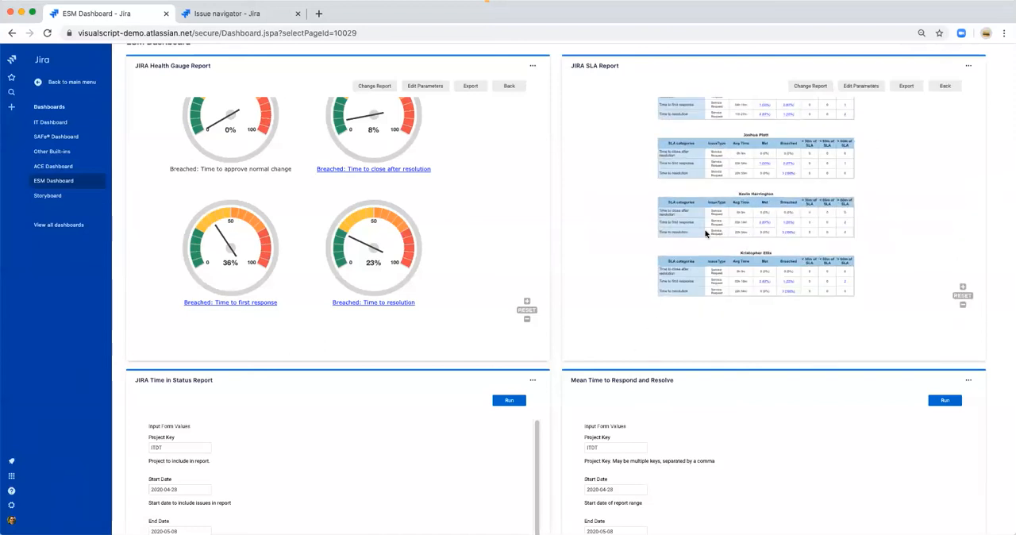
pyautogui.scroll(2, 710, 237)
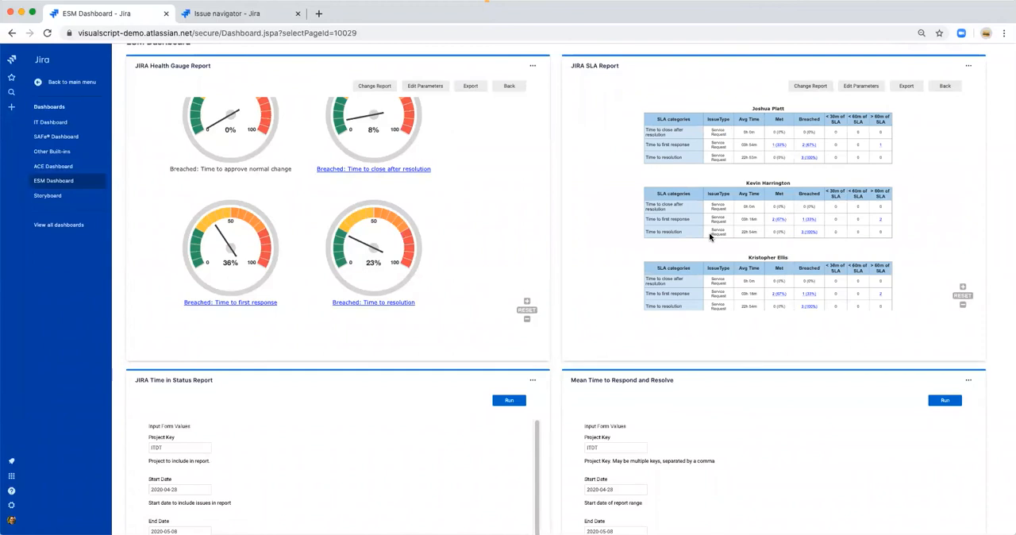
pyautogui.scroll(-5, 710, 236)
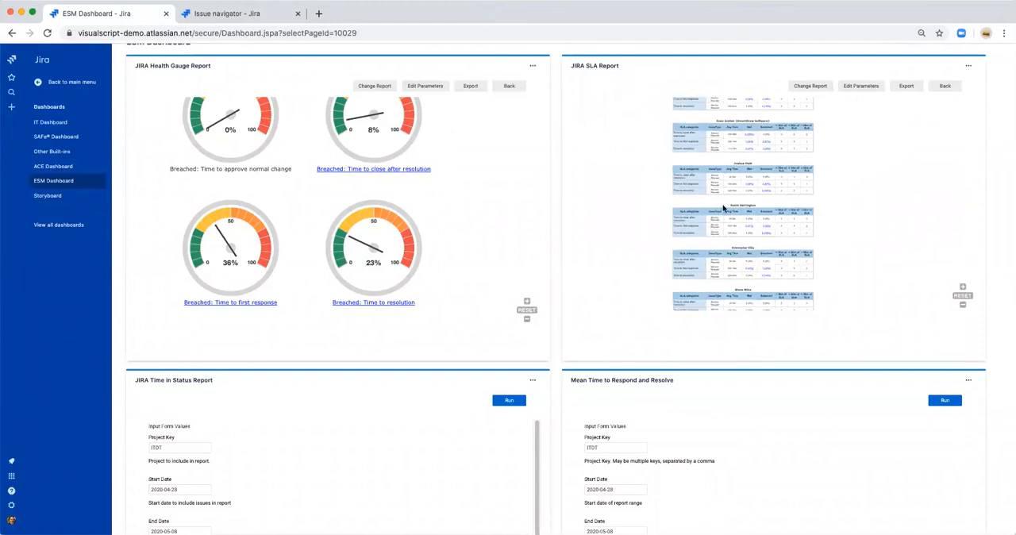
pyautogui.click(943, 86)
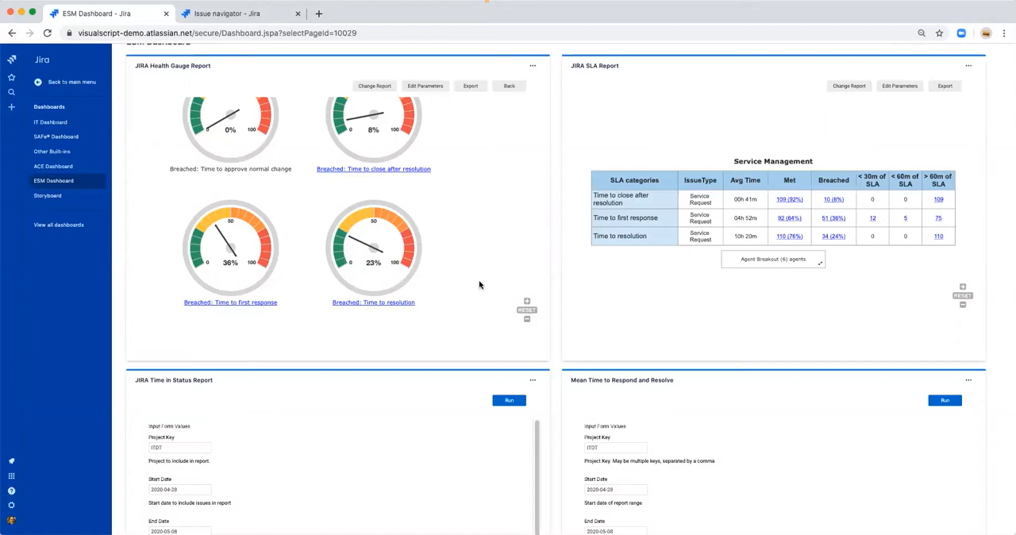
# Step: Run the JIRA Time in Status Report and the Mean Time to Respond and Resolve report with their preset parameters
pyautogui.scroll(-2, 59, 362)
pyautogui.scroll(-2, 59, 365)
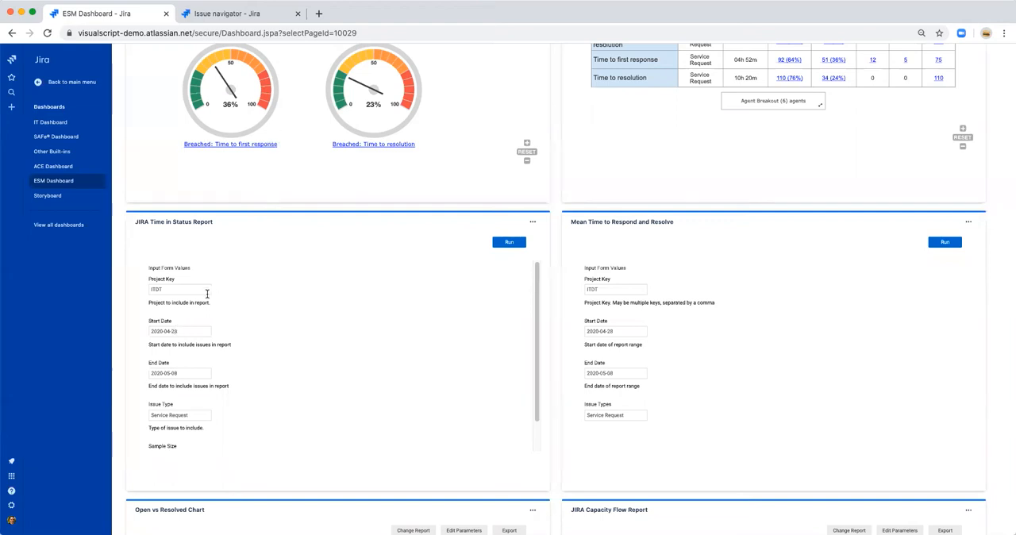
pyautogui.scroll(-2, 198, 373)
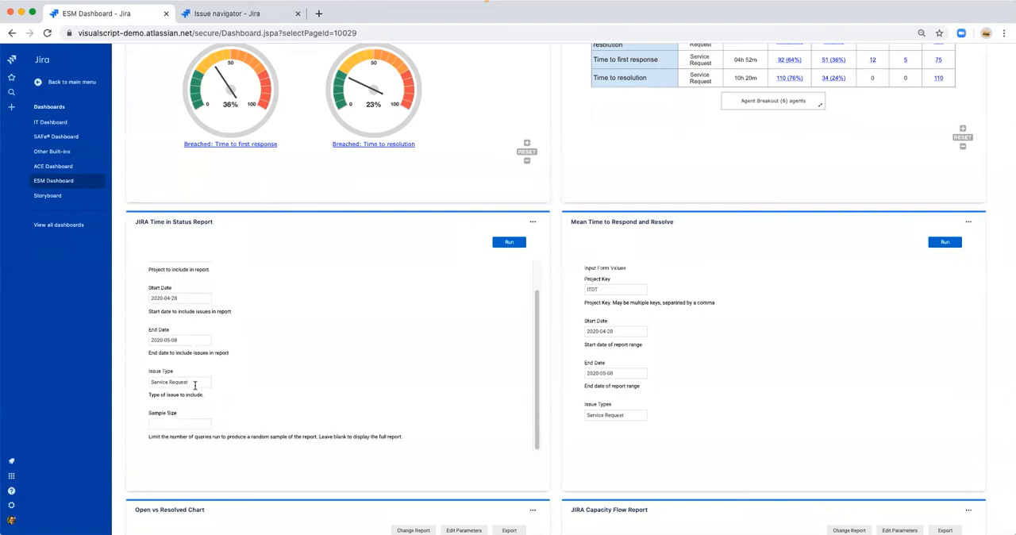
pyautogui.click(509, 242)
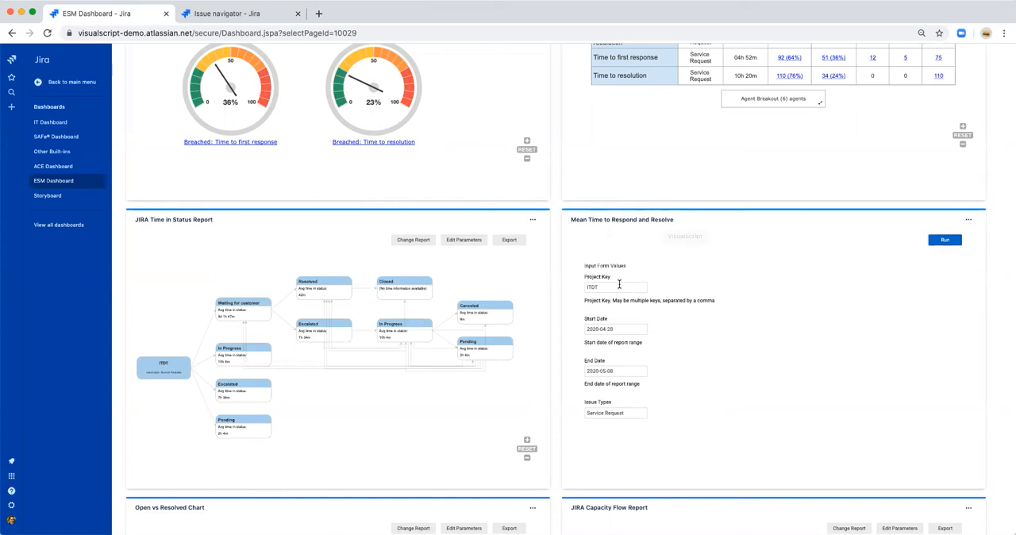
pyautogui.scroll(-1, 611, 397)
pyautogui.click(945, 238)
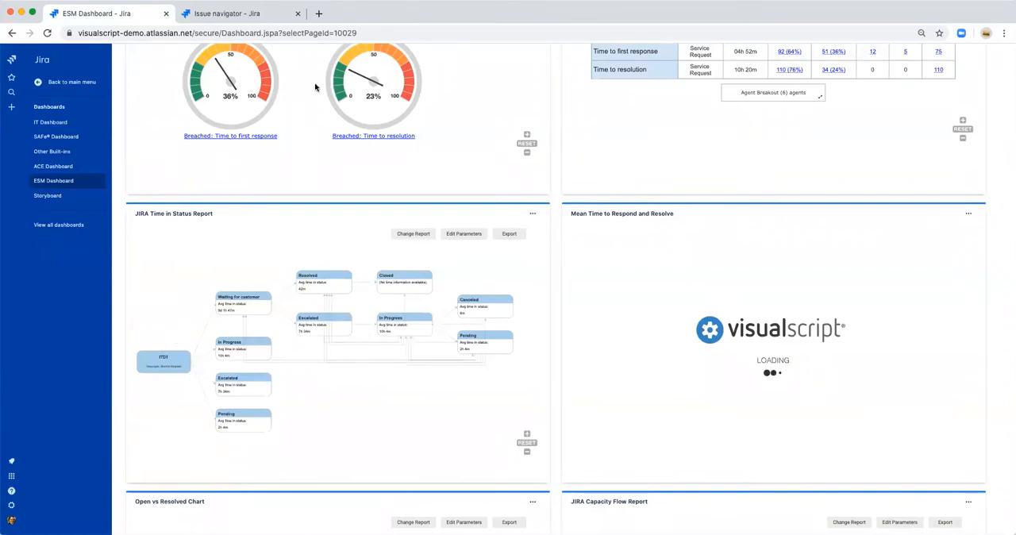
# Step: Examine the average time in each status along the workflow paths of the JIRA Time in Status Report
pyautogui.scroll(5, 238, 318)
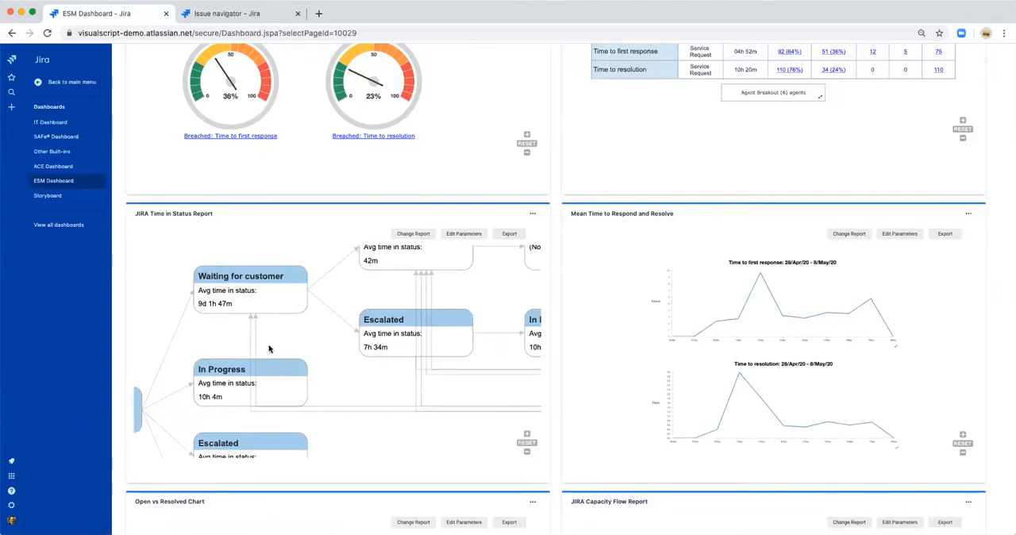
pyautogui.scroll(-5, 270, 348)
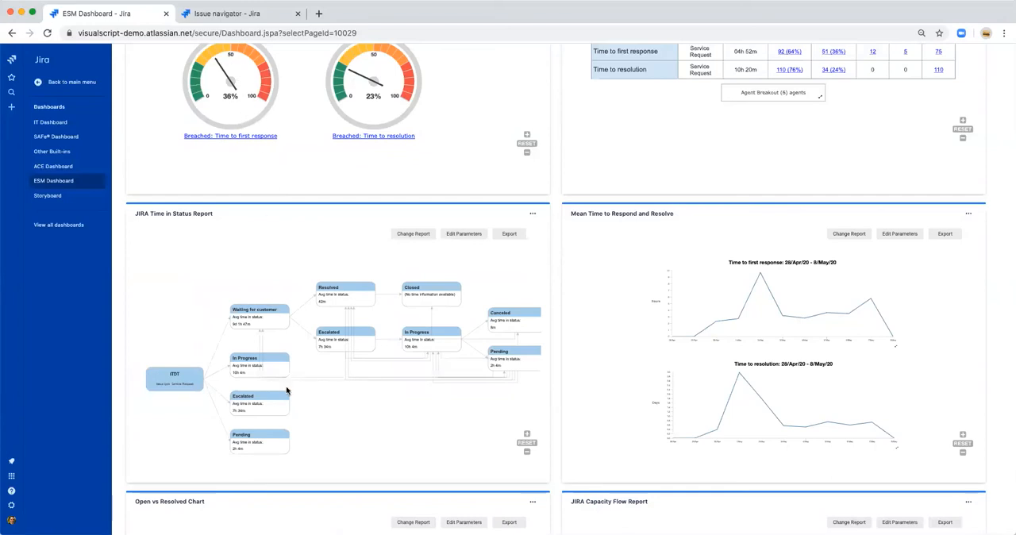
pyautogui.scroll(2, 281, 372)
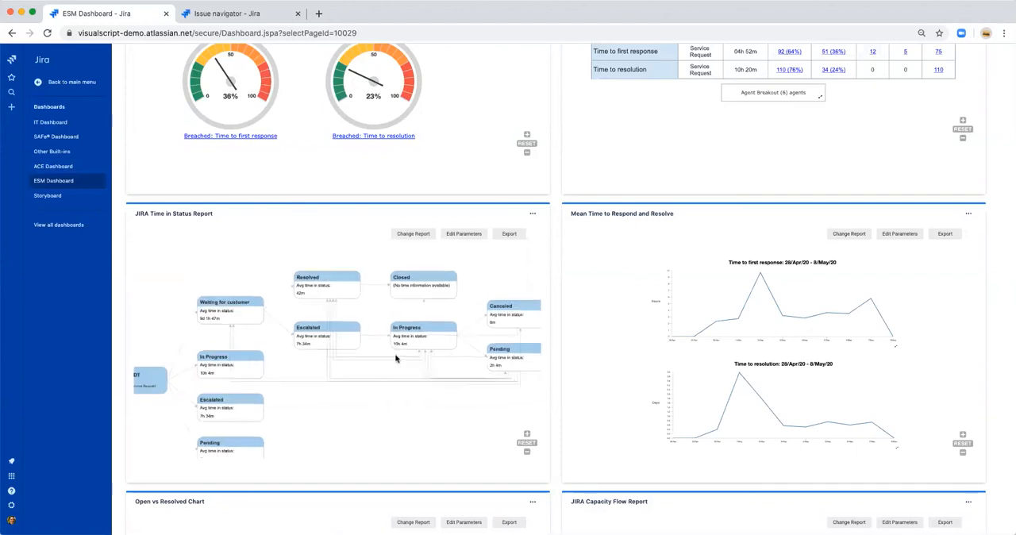
pyautogui.scroll(1, 395, 358)
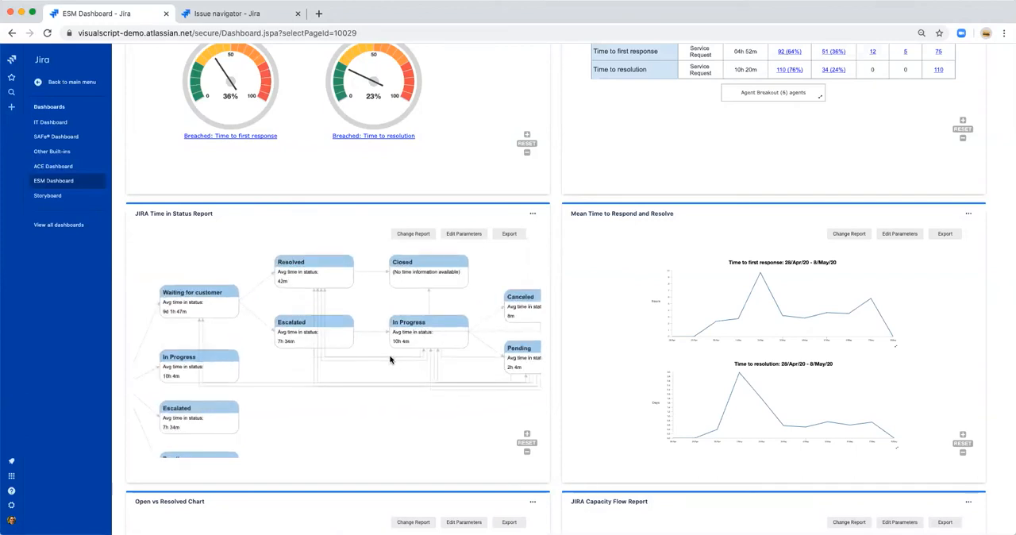
pyautogui.moveTo(186, 349); pyautogui.dragTo(214, 296)
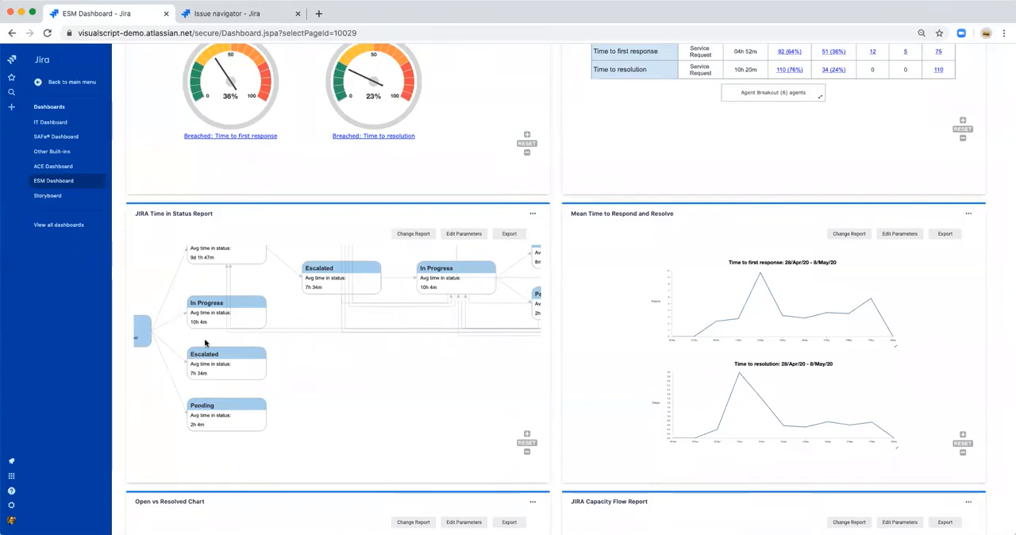
pyautogui.scroll(4, 199, 420)
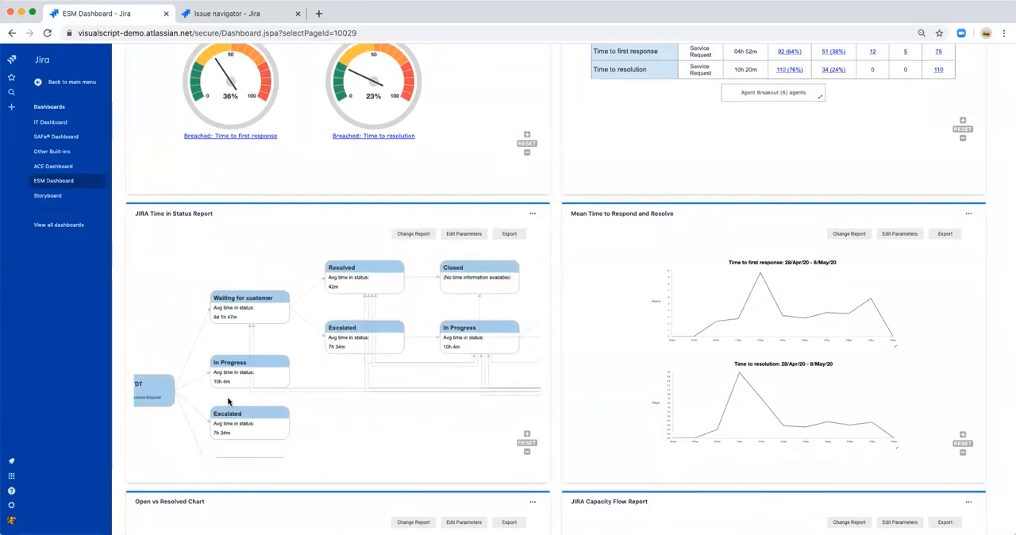
pyautogui.scroll(-3, 227, 396)
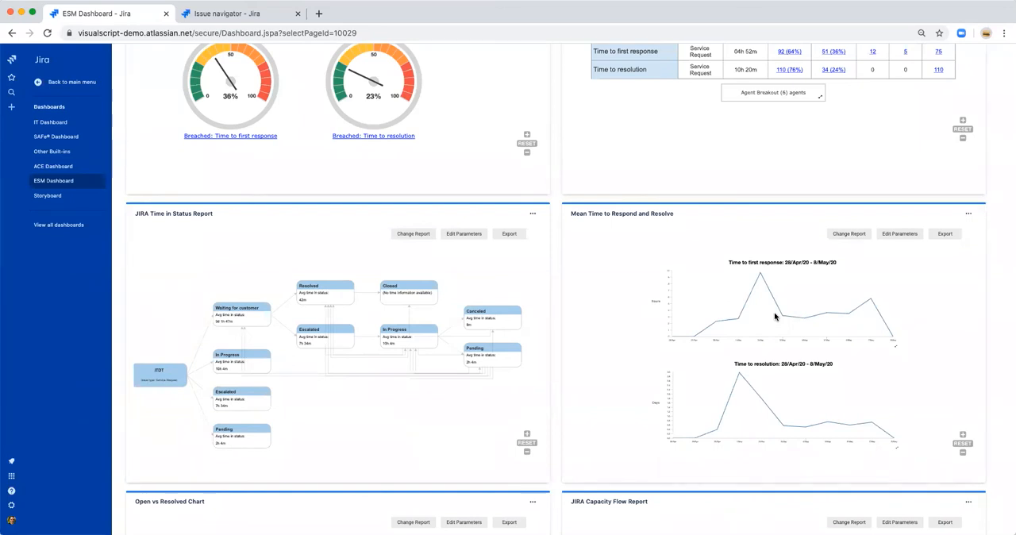
# Step: View the daily mean averages behind the time to first response chart, and return to the charts
pyautogui.click(895, 350)
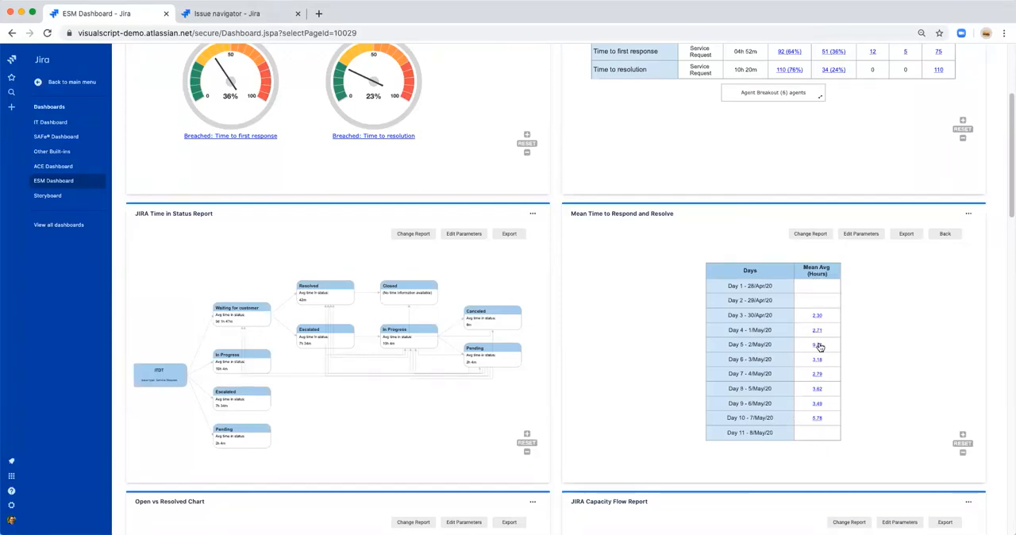
pyautogui.click(945, 233)
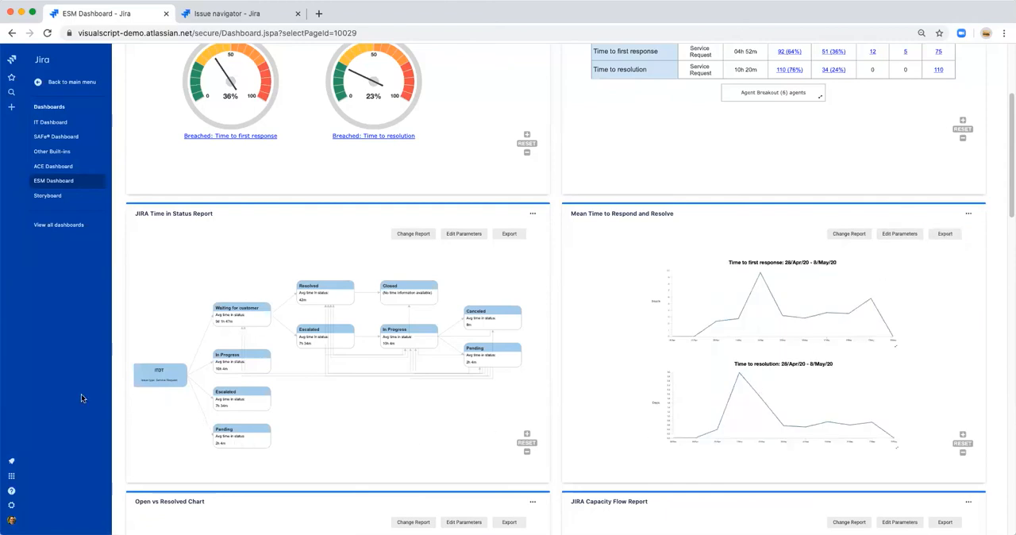
pyautogui.scroll(5, 28, 402)
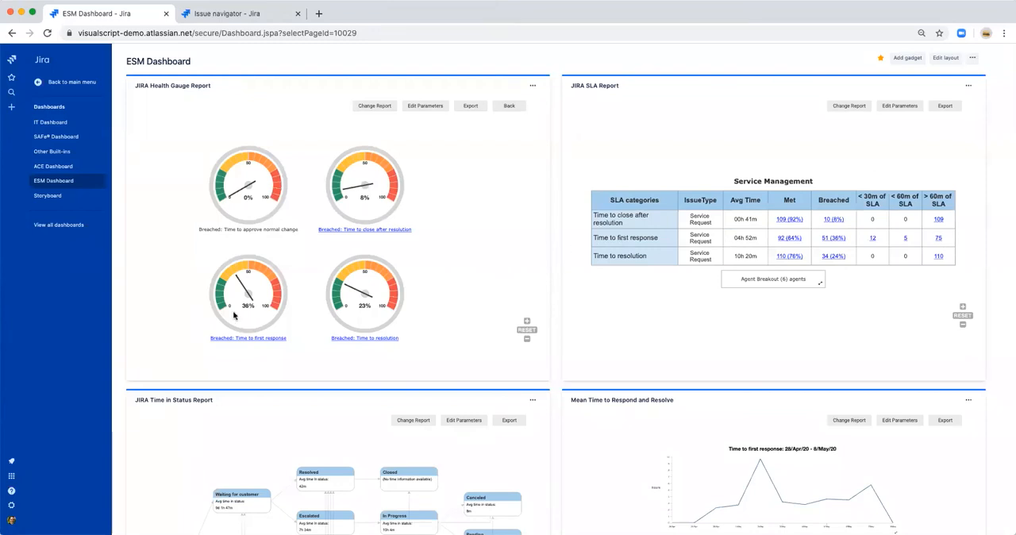
pyautogui.scroll(-4, 223, 410)
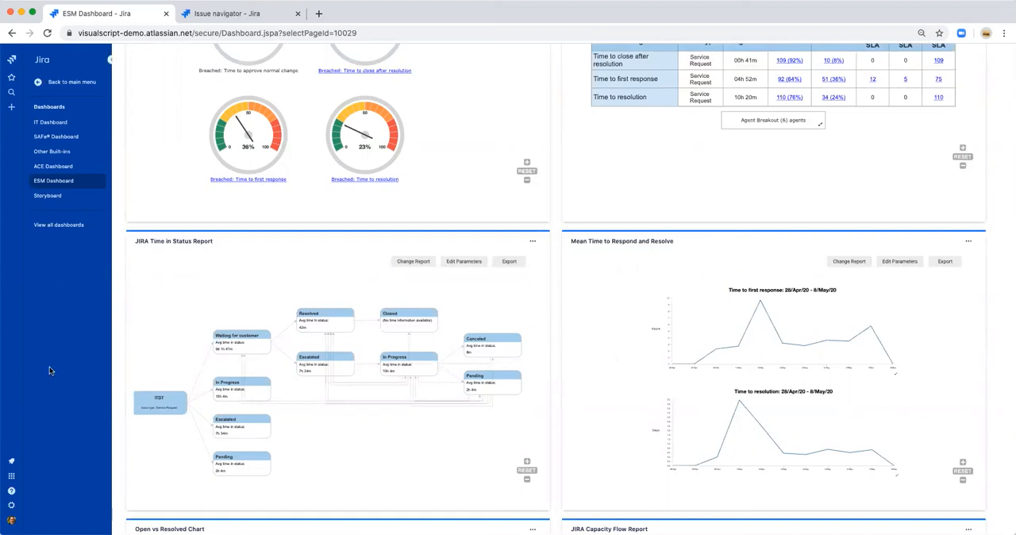
pyautogui.scroll(2, 55, 365)
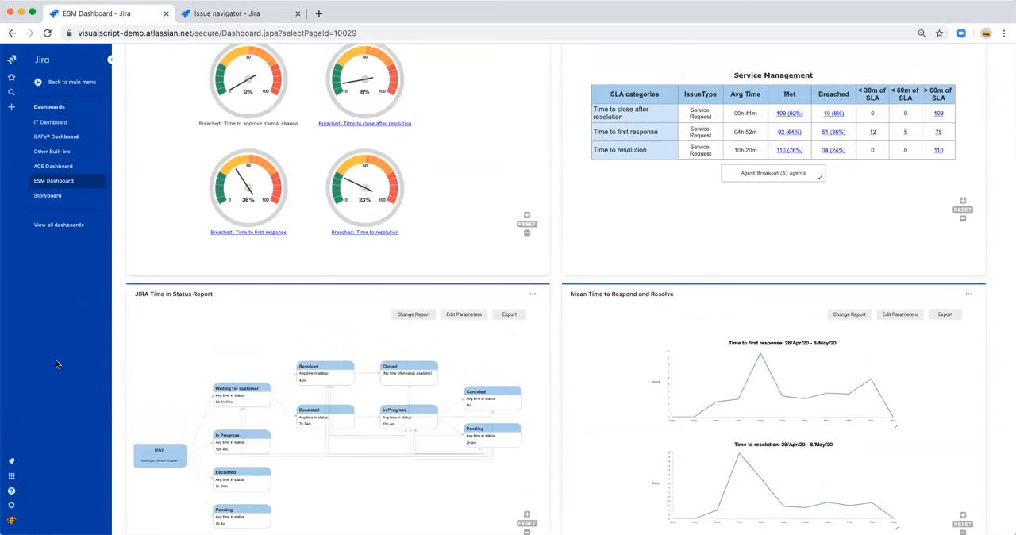